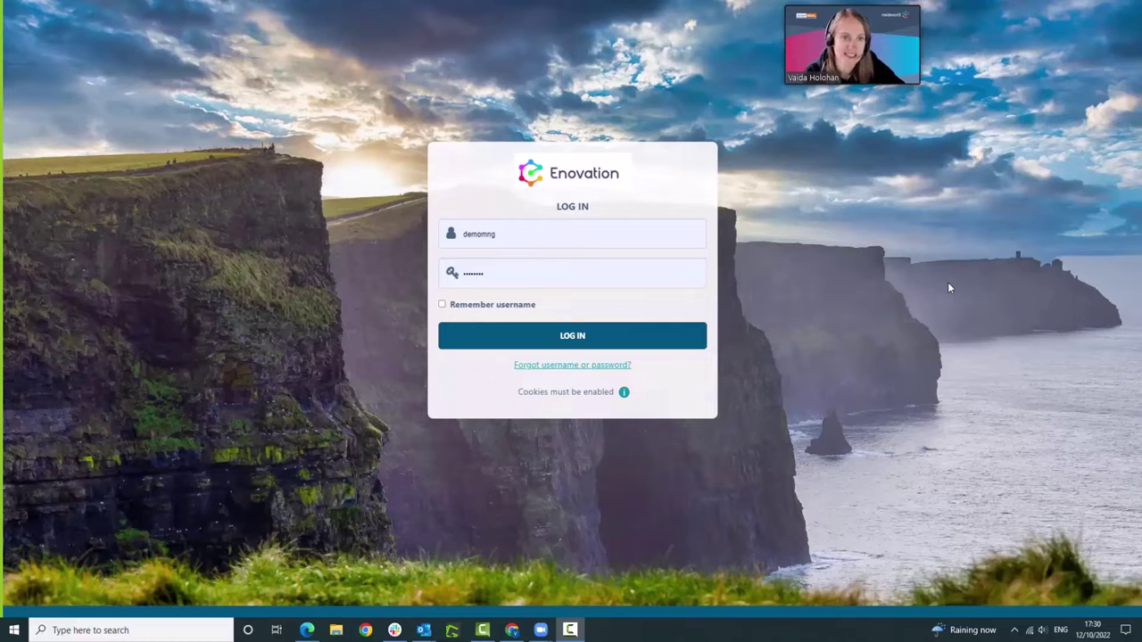
Log in to the Enovation learning site using the manager account credentials
left_click(641, 346)
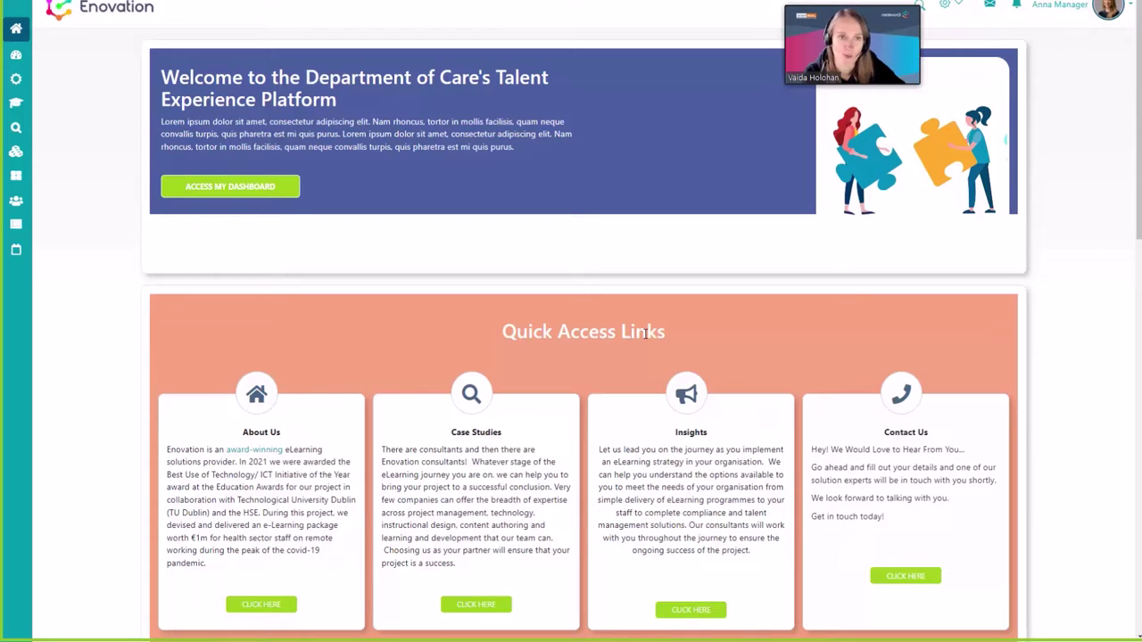
scroll(645, 333, "down", 10)
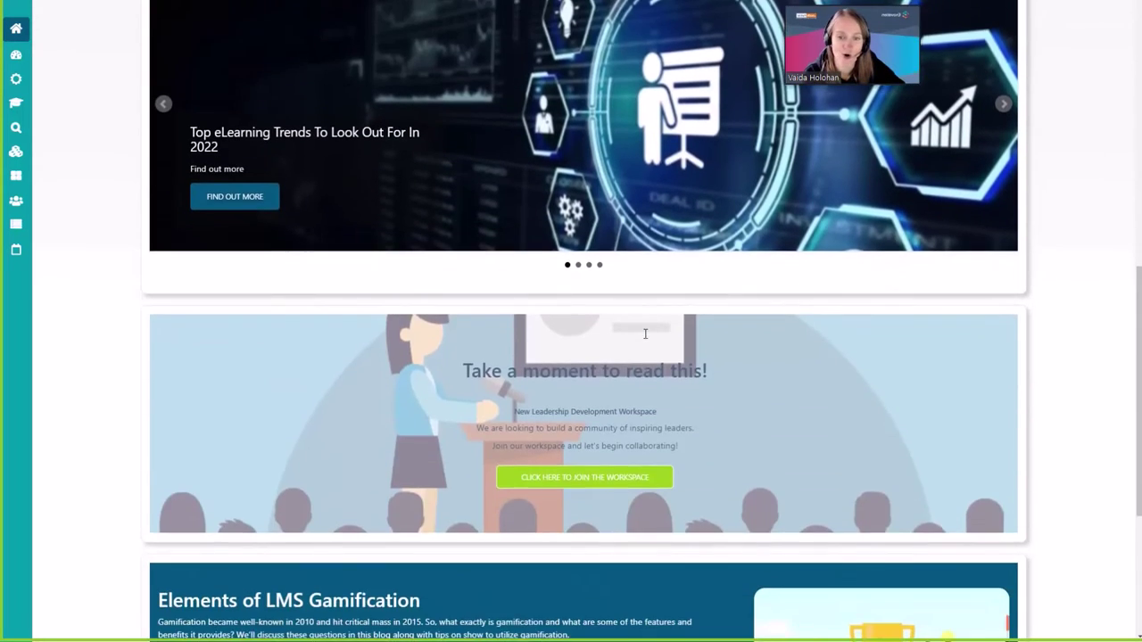
scroll(645, 334, "down", 3)
scroll(645, 334, "up", 3)
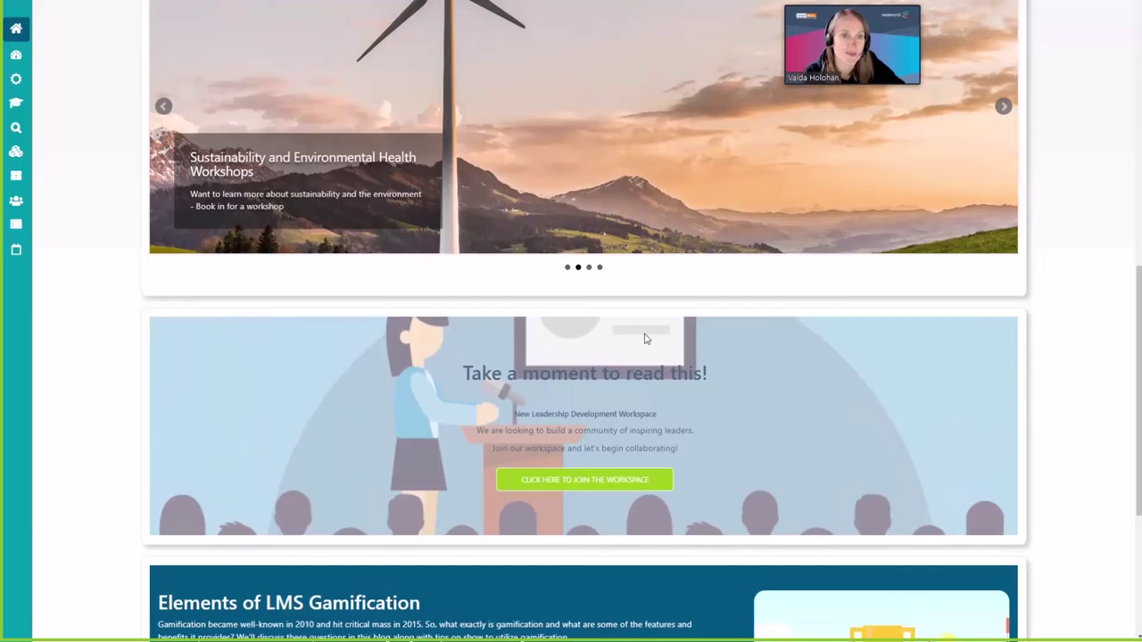
scroll(645, 338, "up", 12)
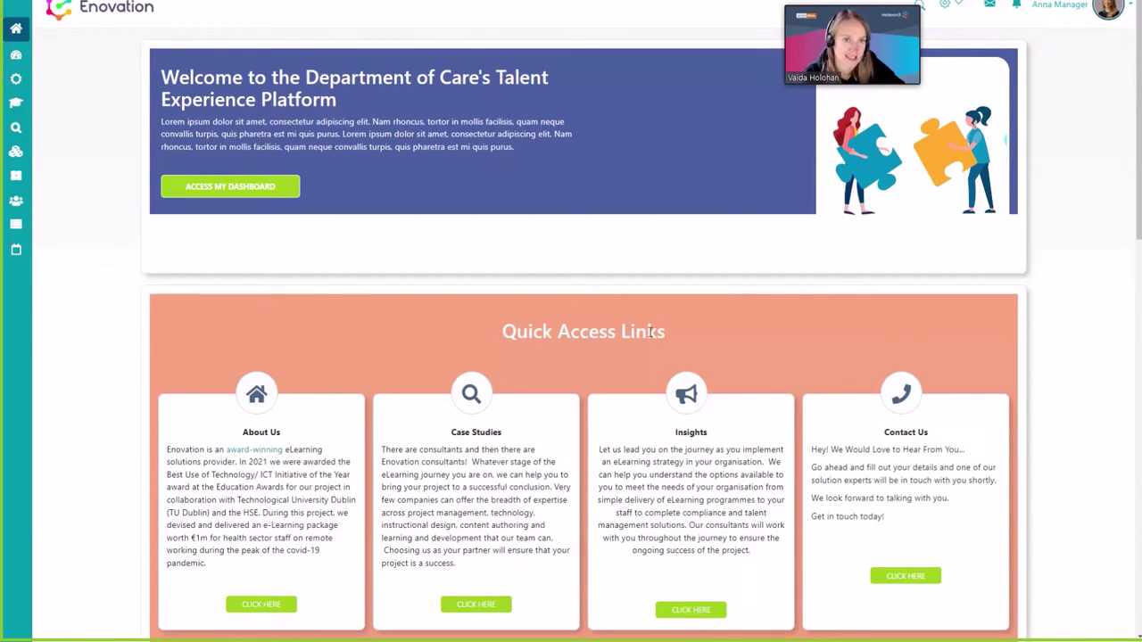
Switch to My Learning to see current learning, upcoming certifications, badges and calendar
left_click(15, 58)
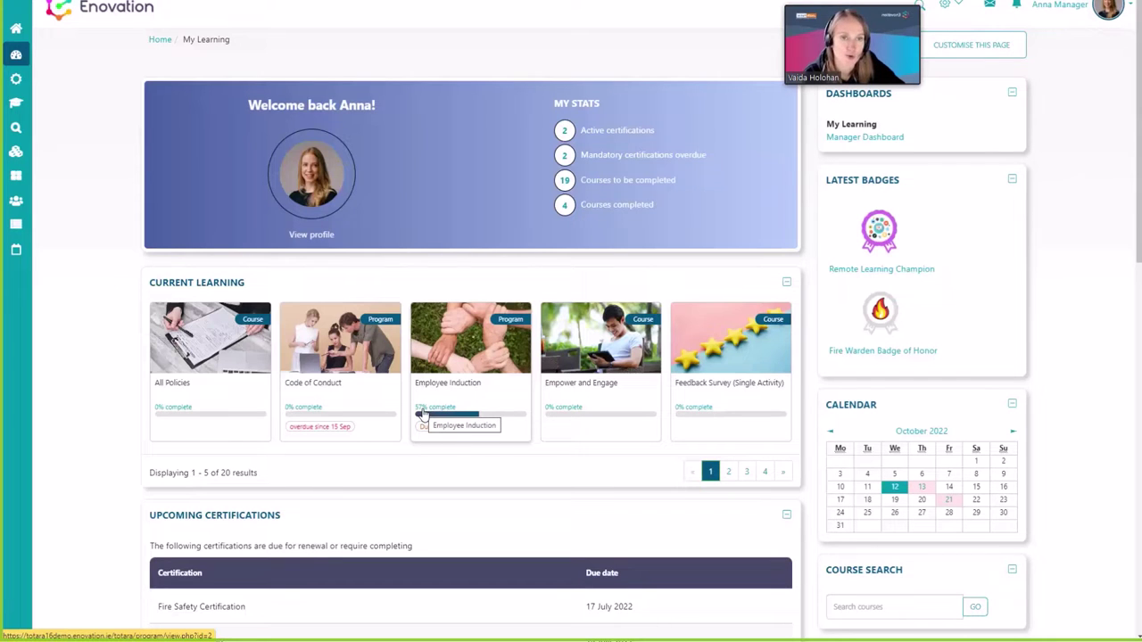
Go to the Manager Dashboard showing team statistics and the pending task
left_click(17, 82)
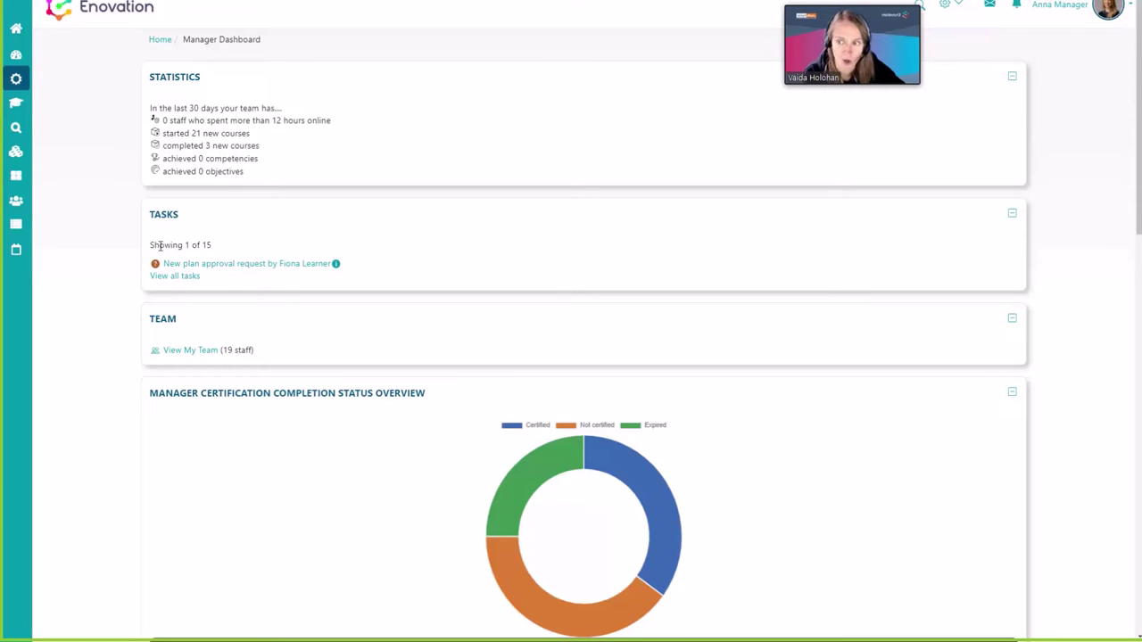
Open the team member's pending learning plan from the task list and view its courses
left_click(169, 277)
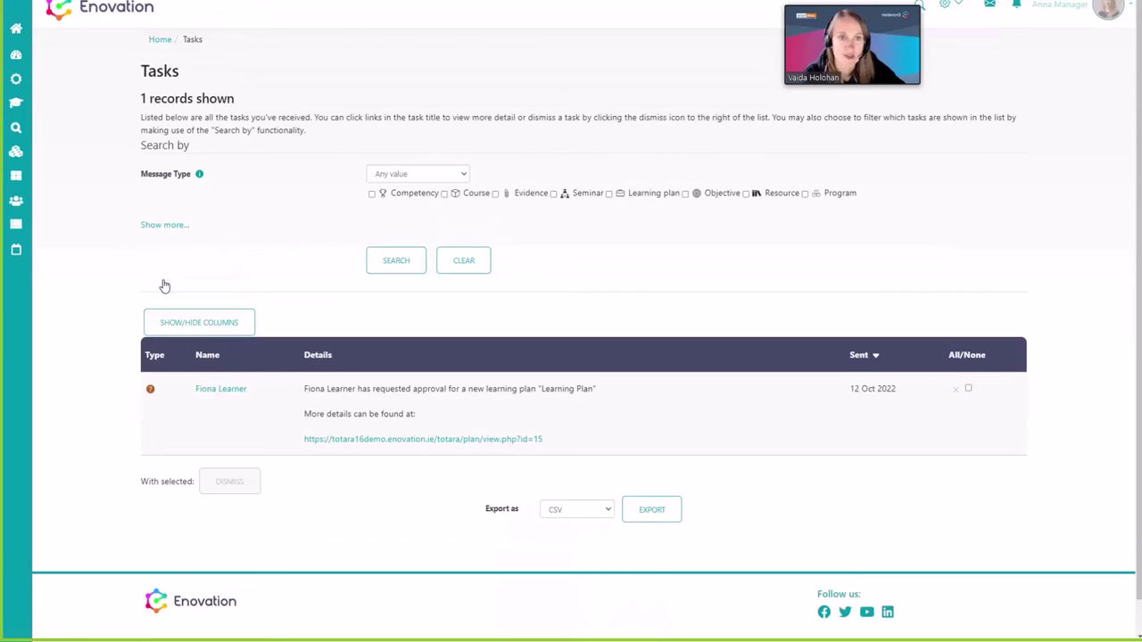
left_click(414, 441)
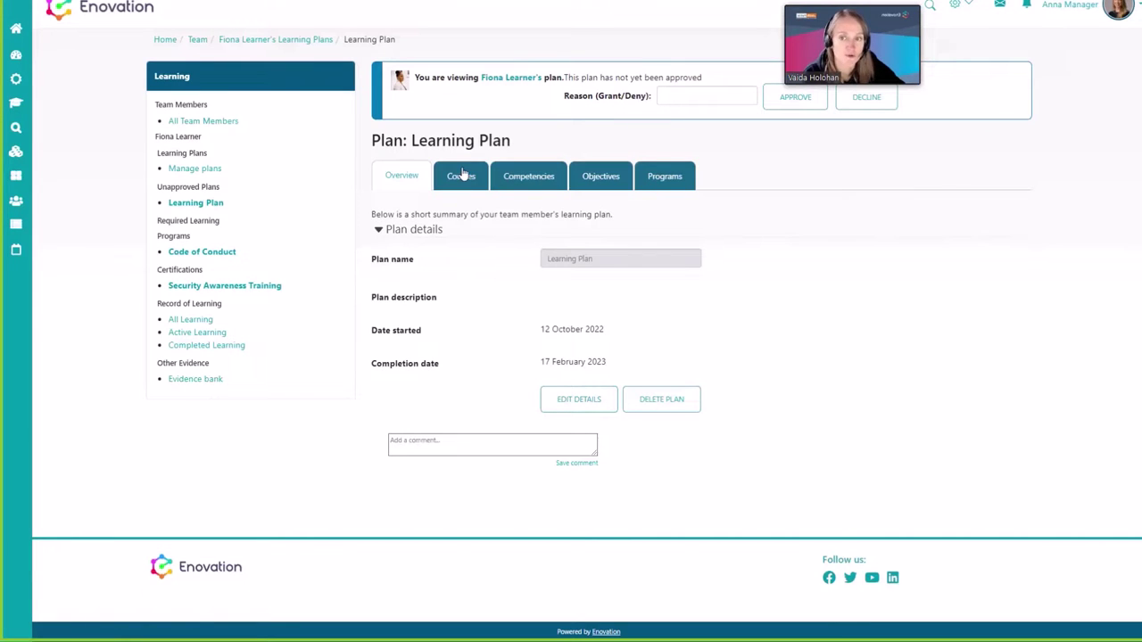
left_click(462, 178)
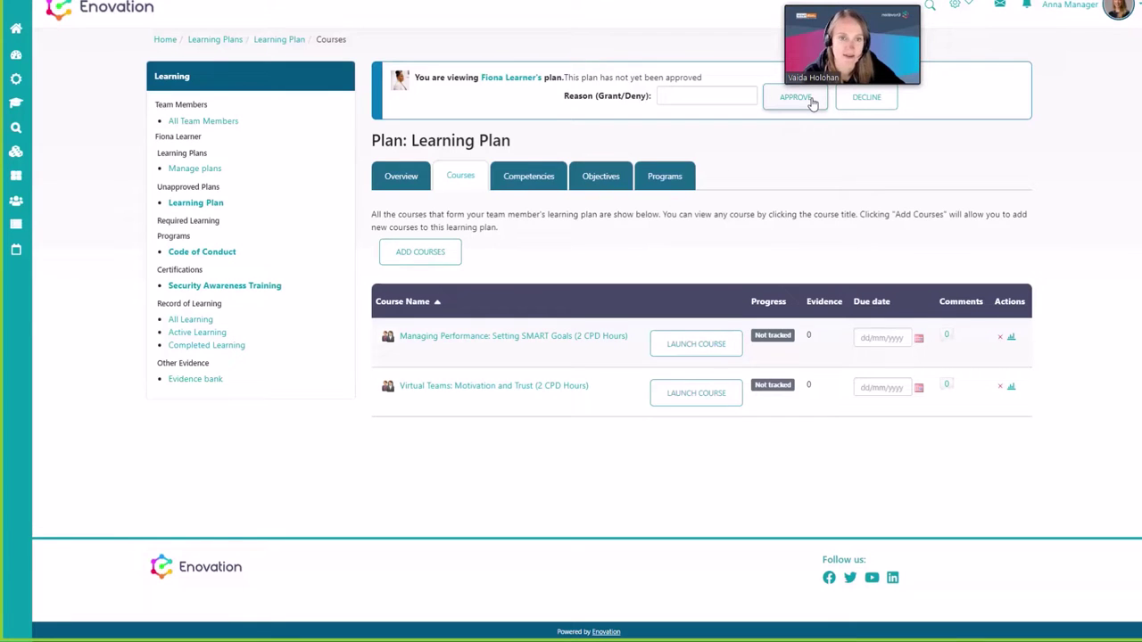
Set the two course due dates to 31/10/2022 and 30/11/2022, then approve the plan
left_click(919, 340)
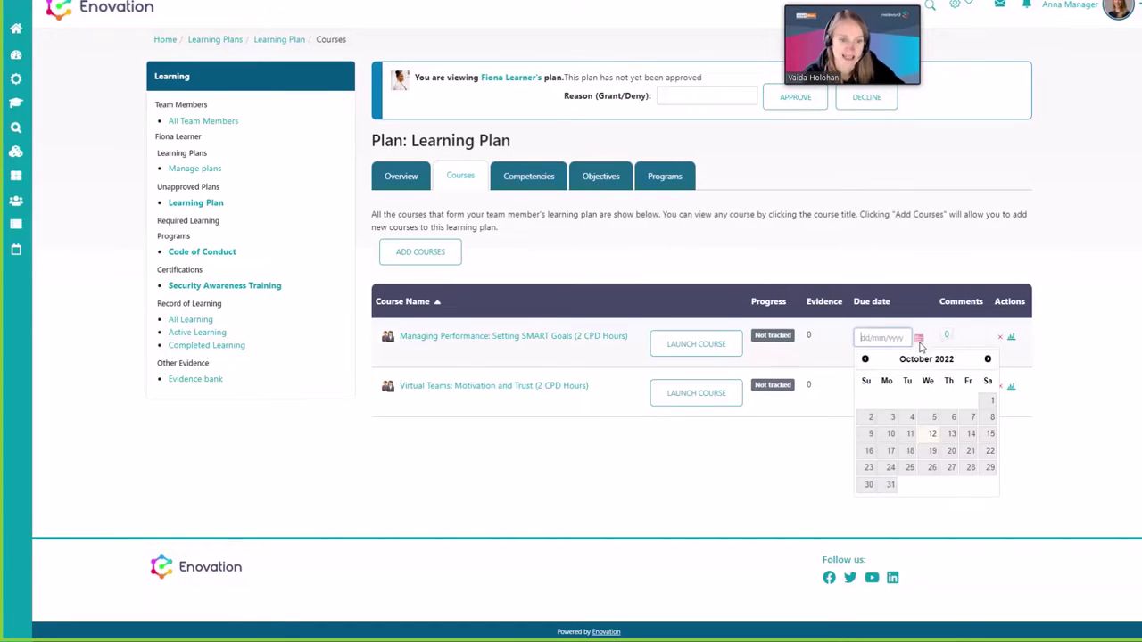
left_click(891, 484)
left_click(919, 389)
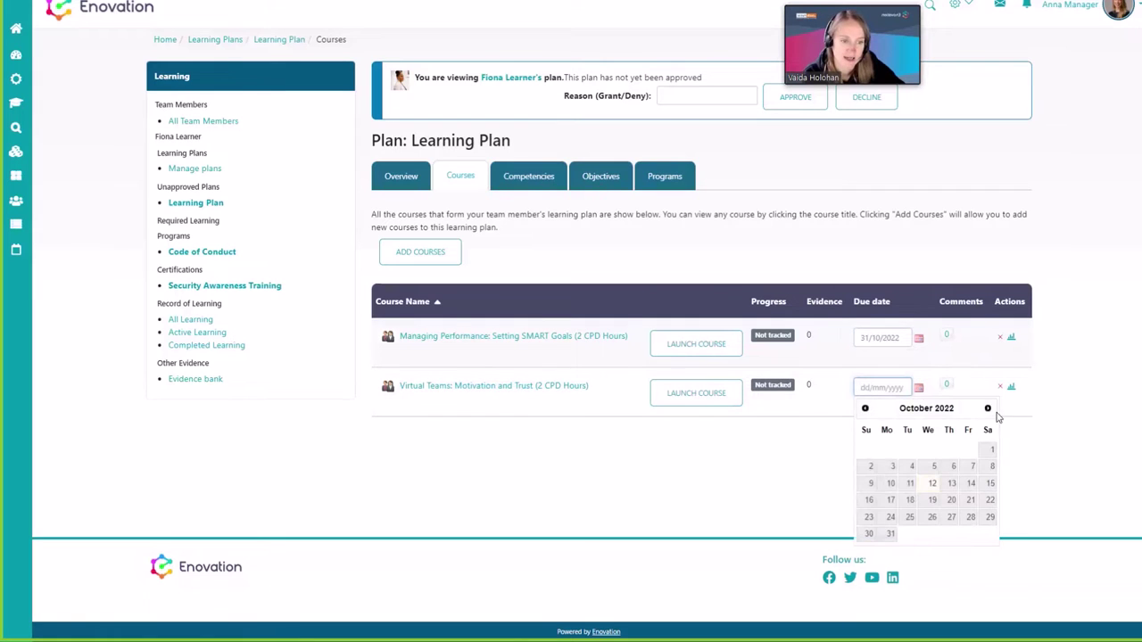
left_click(987, 408)
left_click(932, 517)
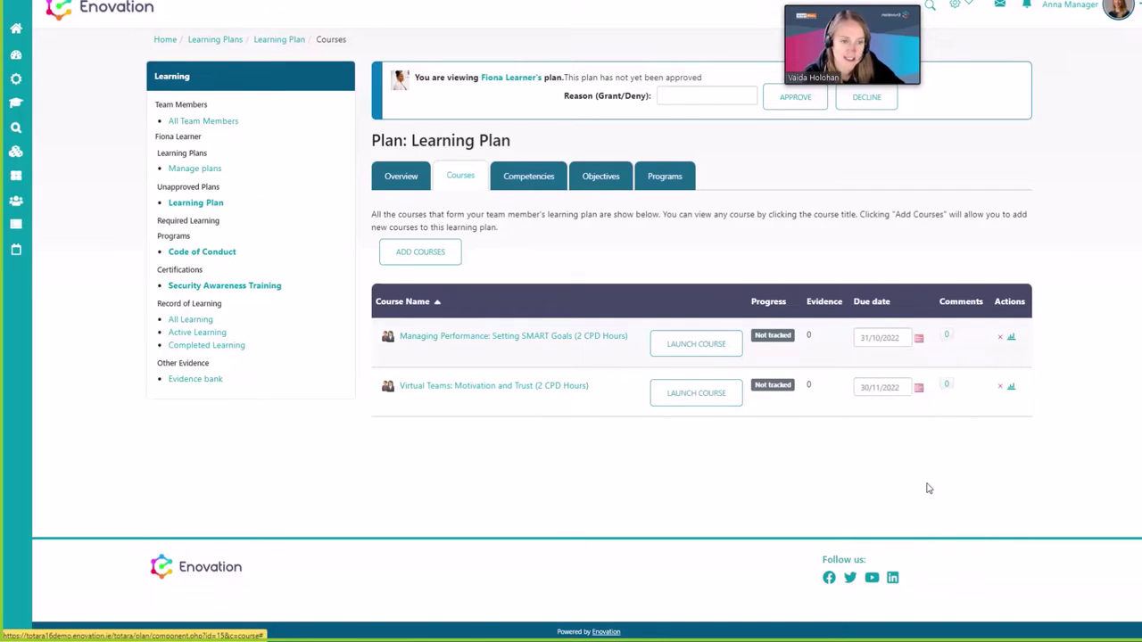
left_click(794, 98)
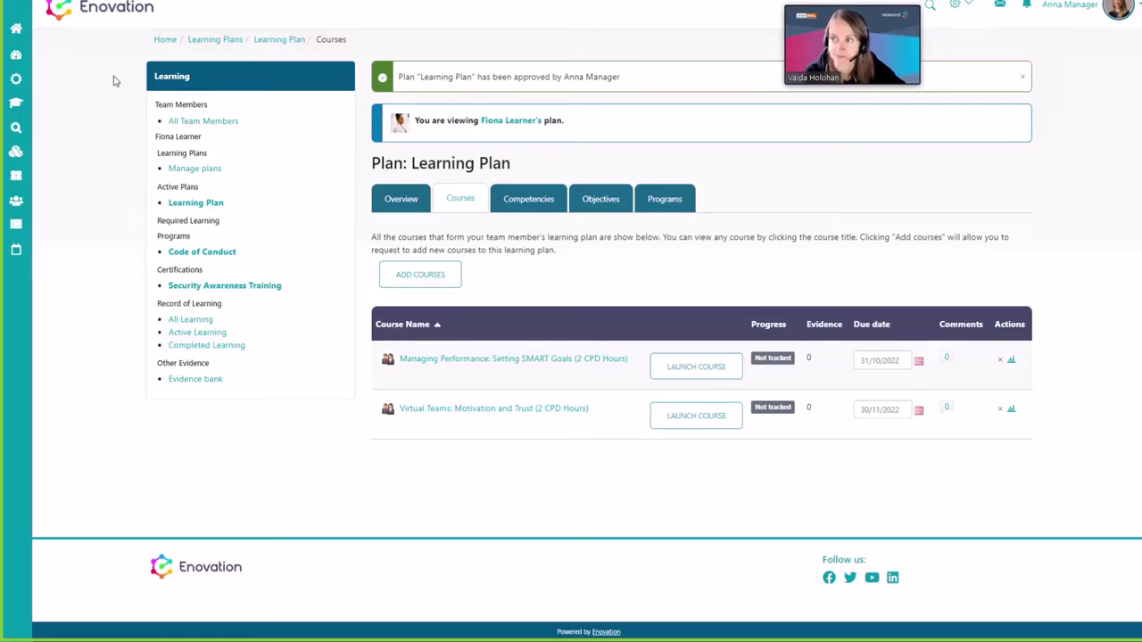
Return to the Manager Dashboard and scroll past the completion charts to Report Manager
left_click(16, 81)
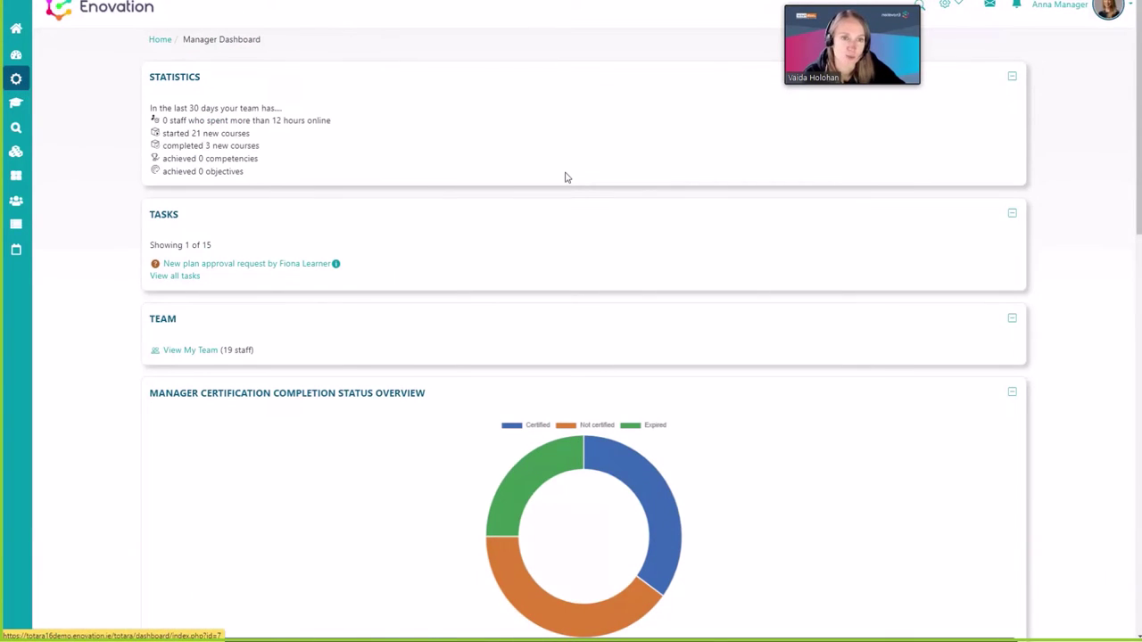
scroll(563, 234, "down", 2)
scroll(563, 235, "down", 1)
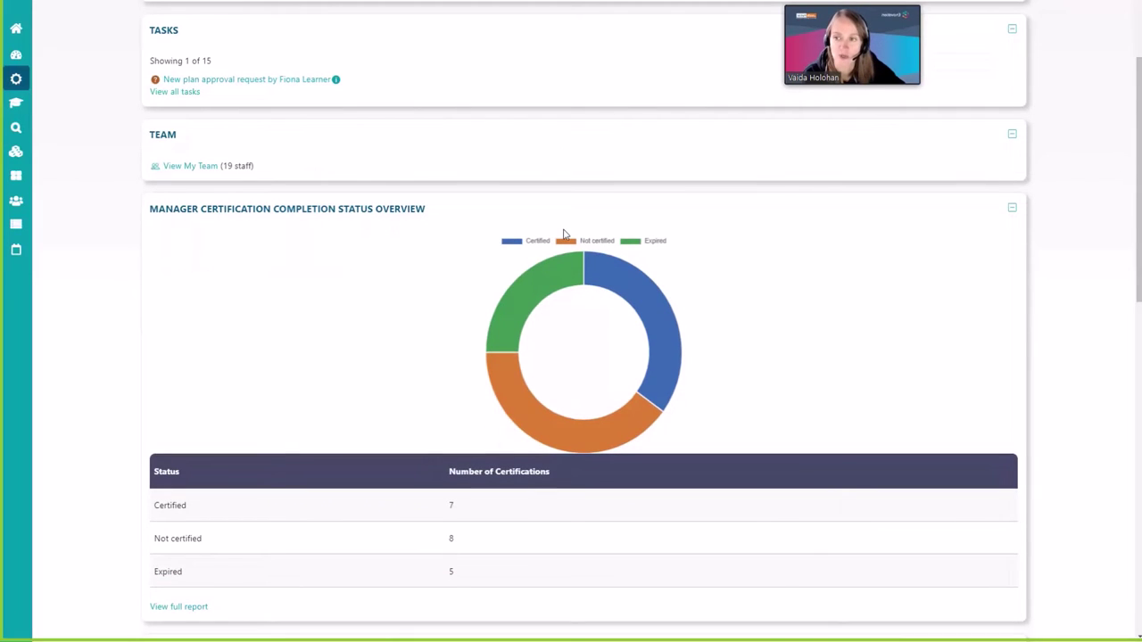
scroll(203, 209, "down", 1)
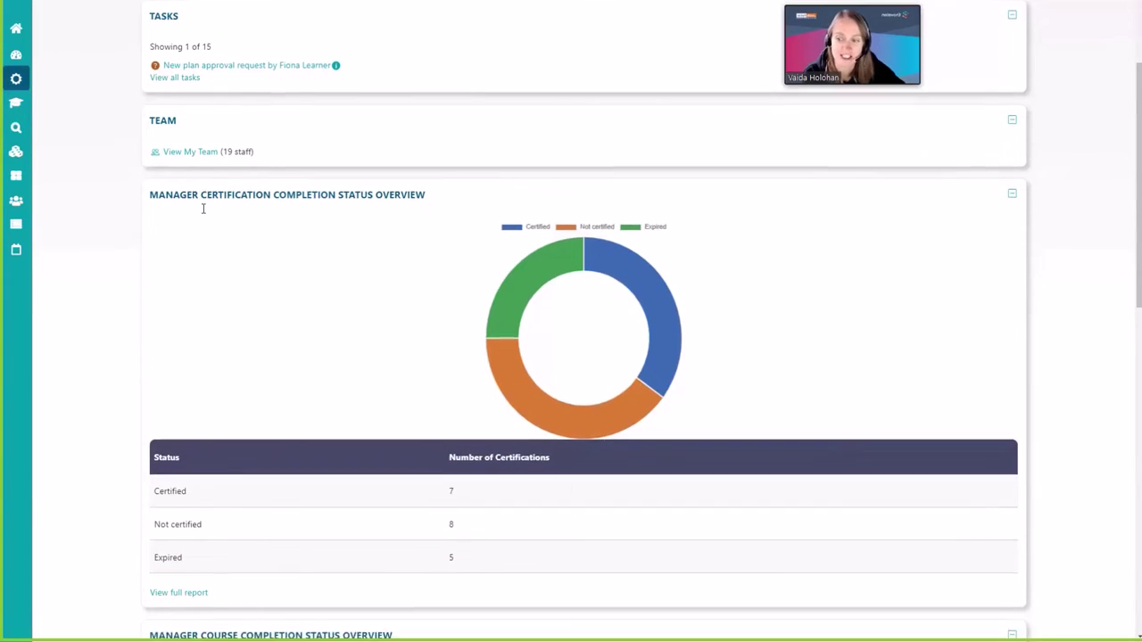
mouse_move(664, 224)
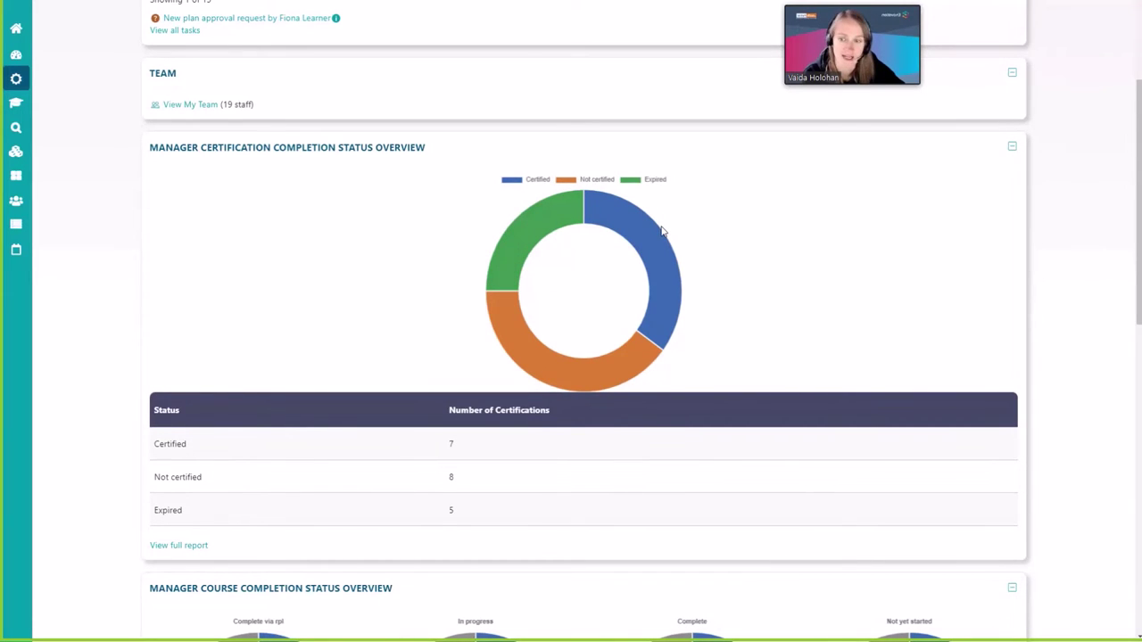
scroll(662, 232, "down", 3)
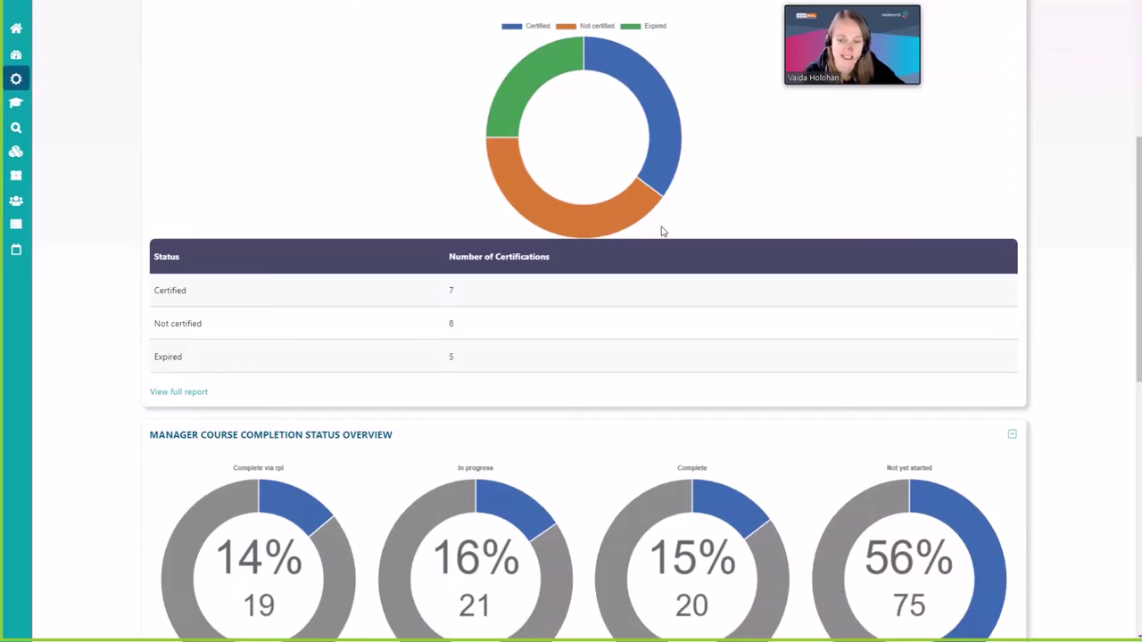
scroll(662, 231, "down", 1)
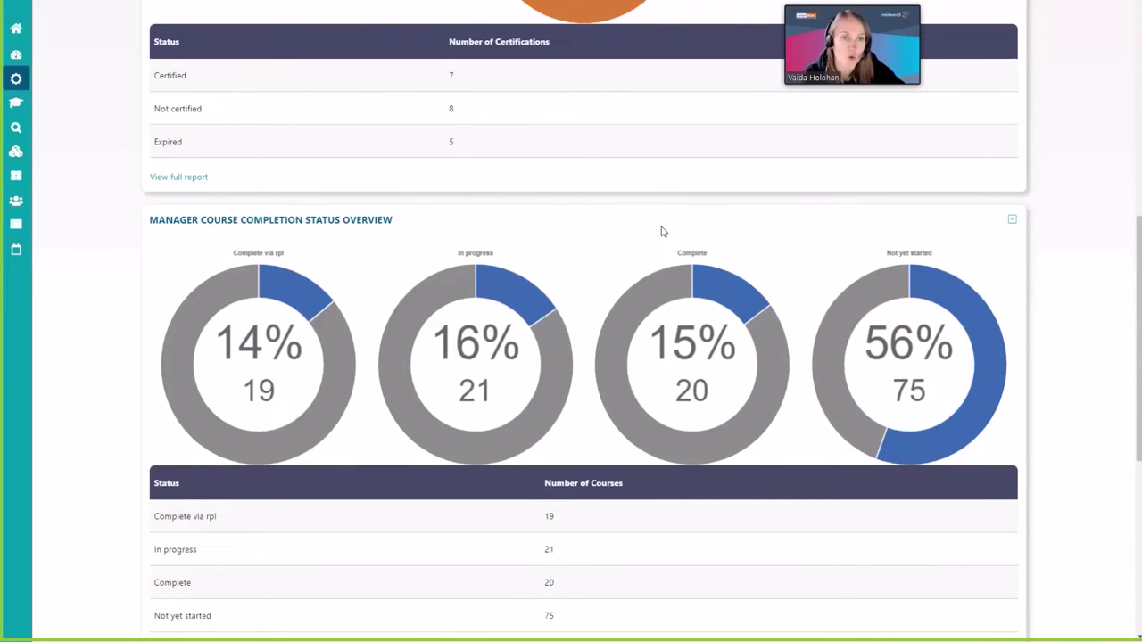
scroll(662, 231, "down", 3)
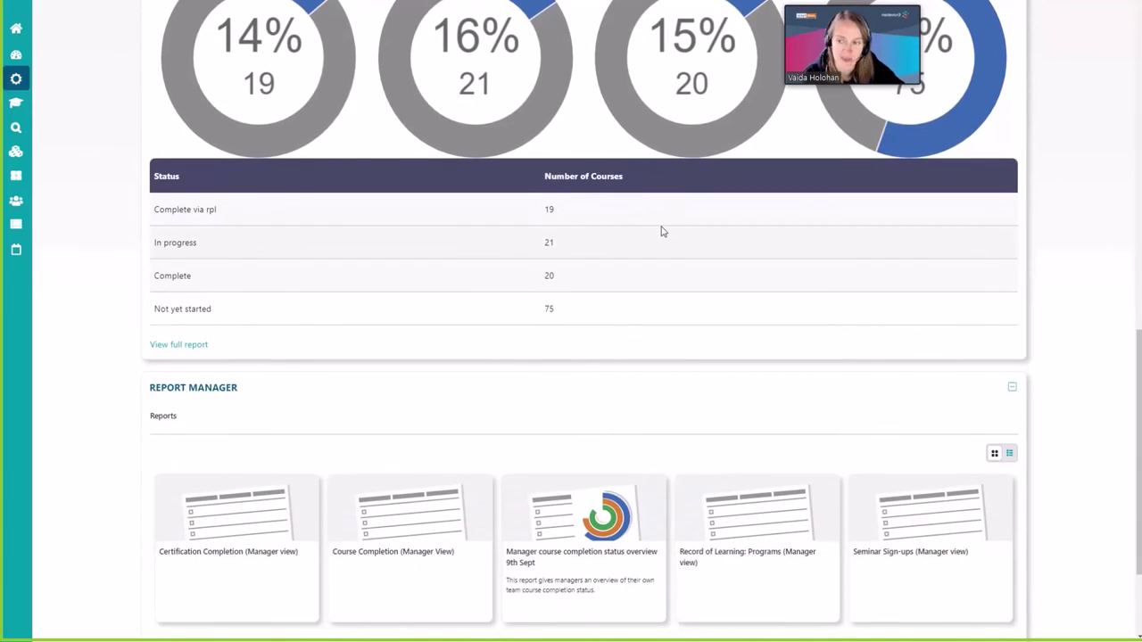
scroll(662, 231, "down", 1)
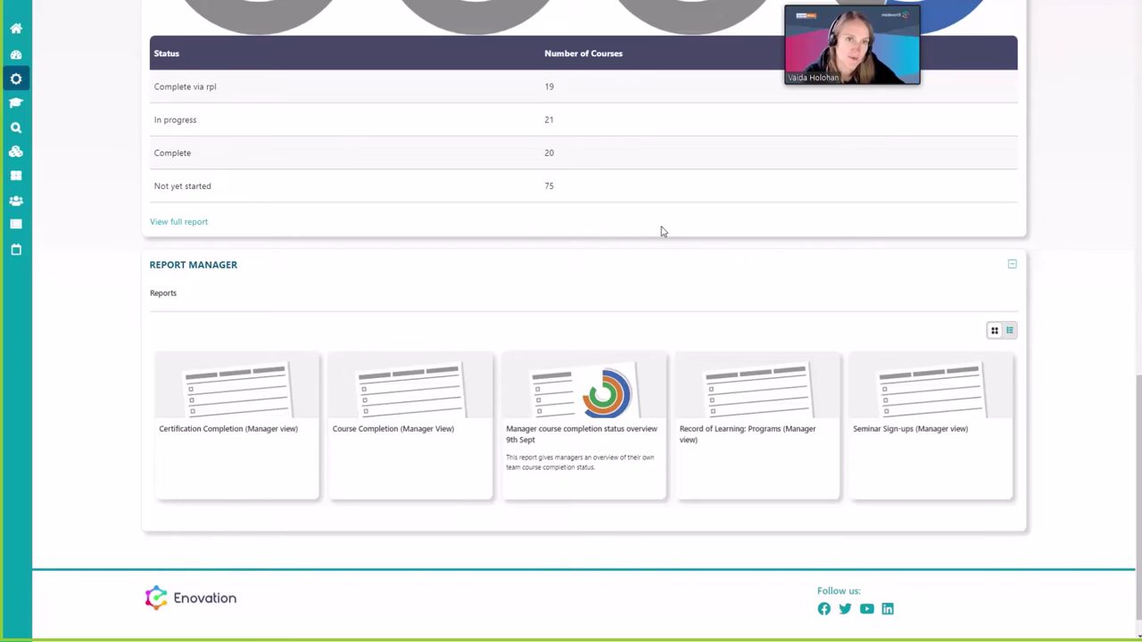
left_click(273, 432)
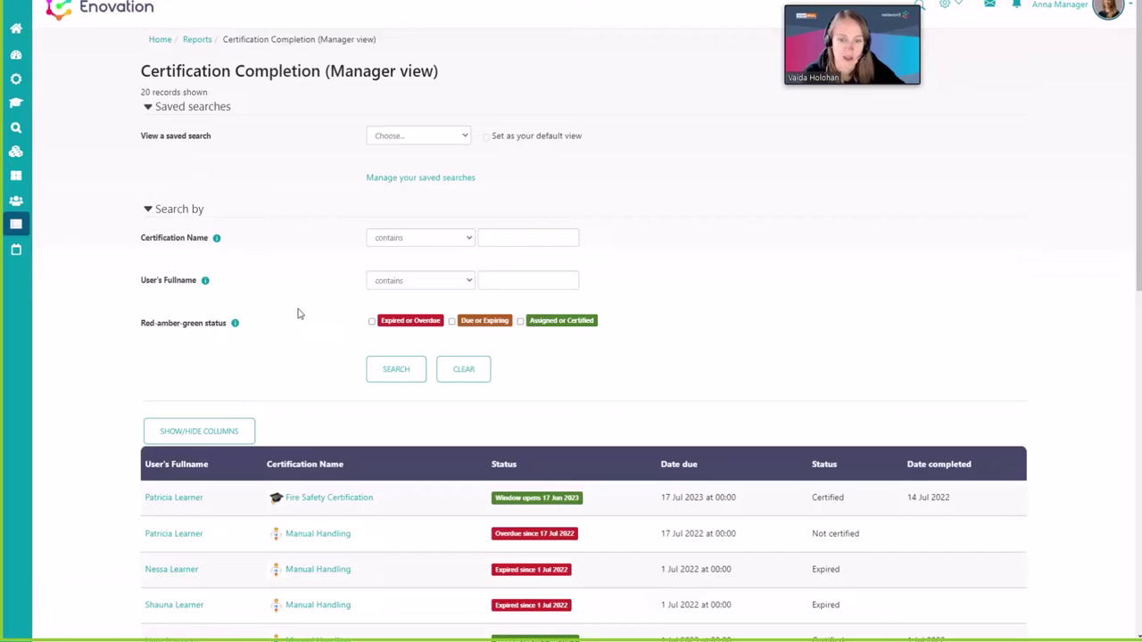
scroll(298, 314, "down", 2)
scroll(298, 313, "down", 2)
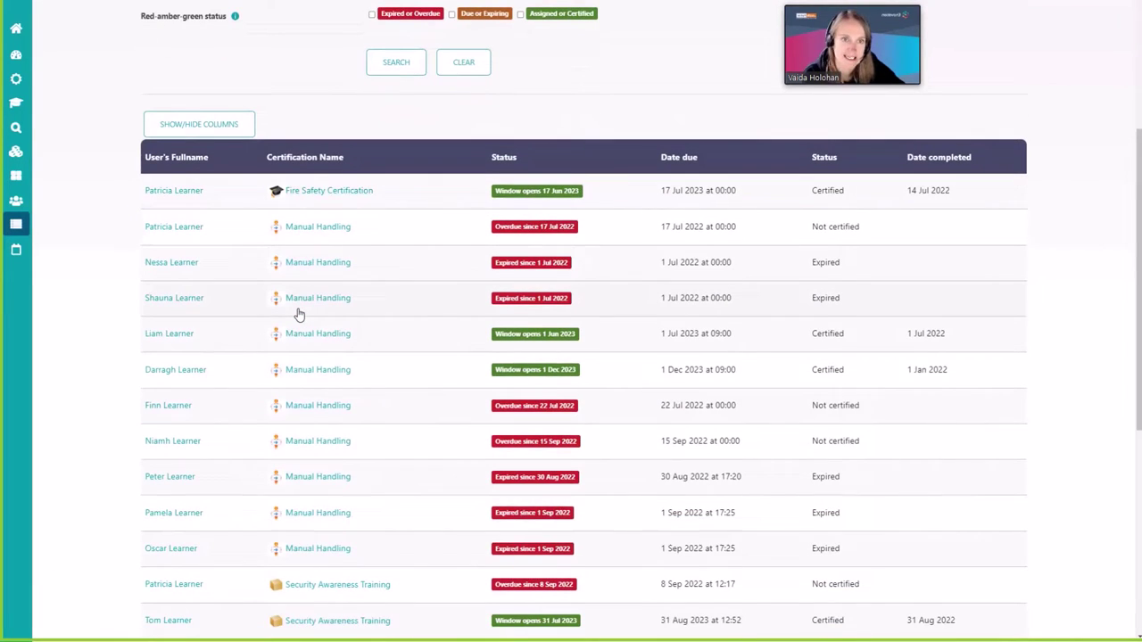
scroll(299, 314, "down", 4)
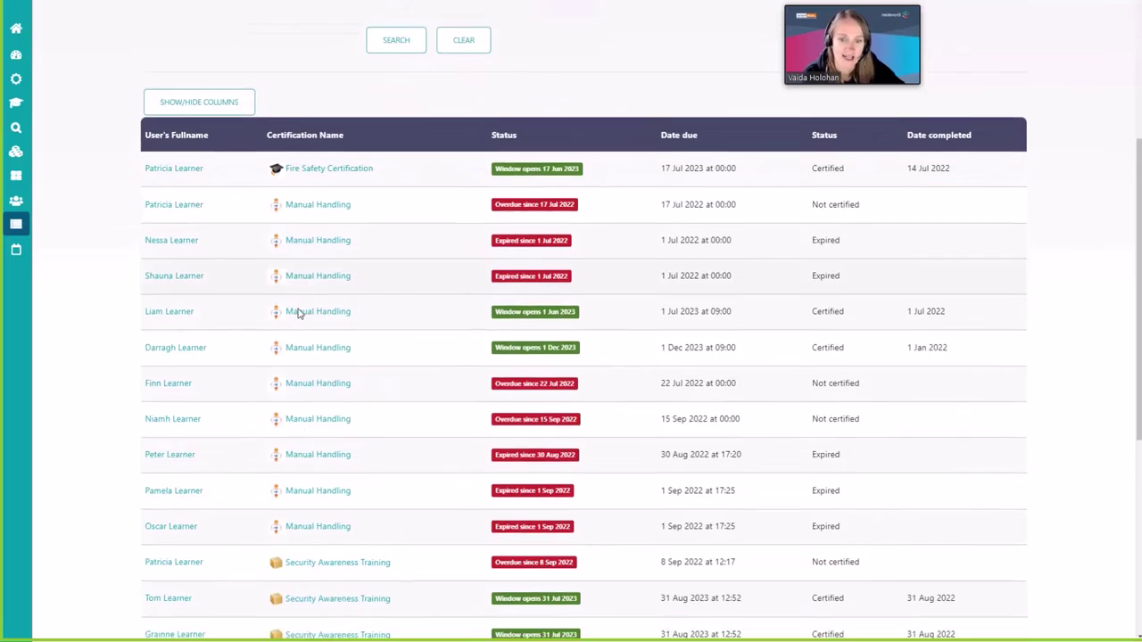
scroll(299, 314, "up", 7)
scroll(299, 313, "up", 2)
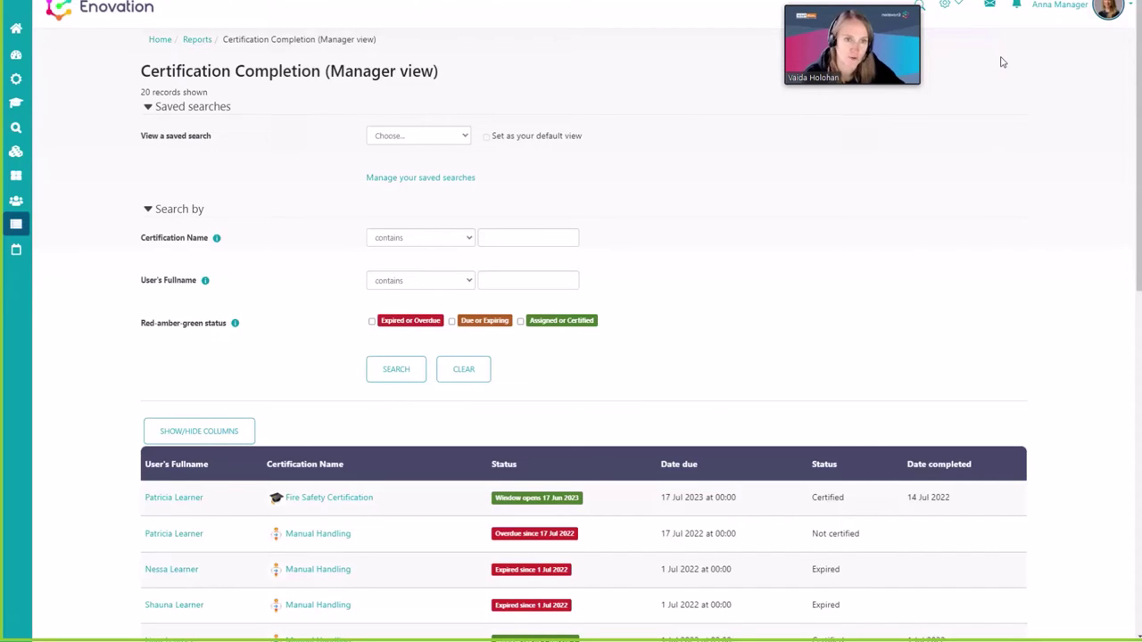
Approve the learner's Seminar Example booking request via the notification's approval link
left_click(1022, 7)
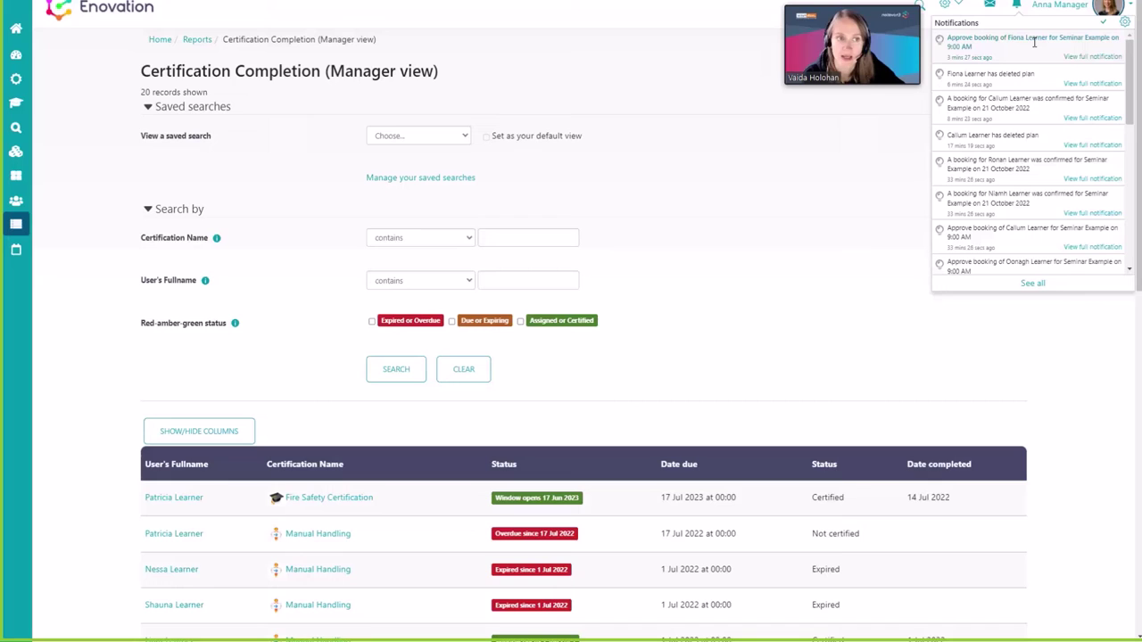
left_click(1079, 61)
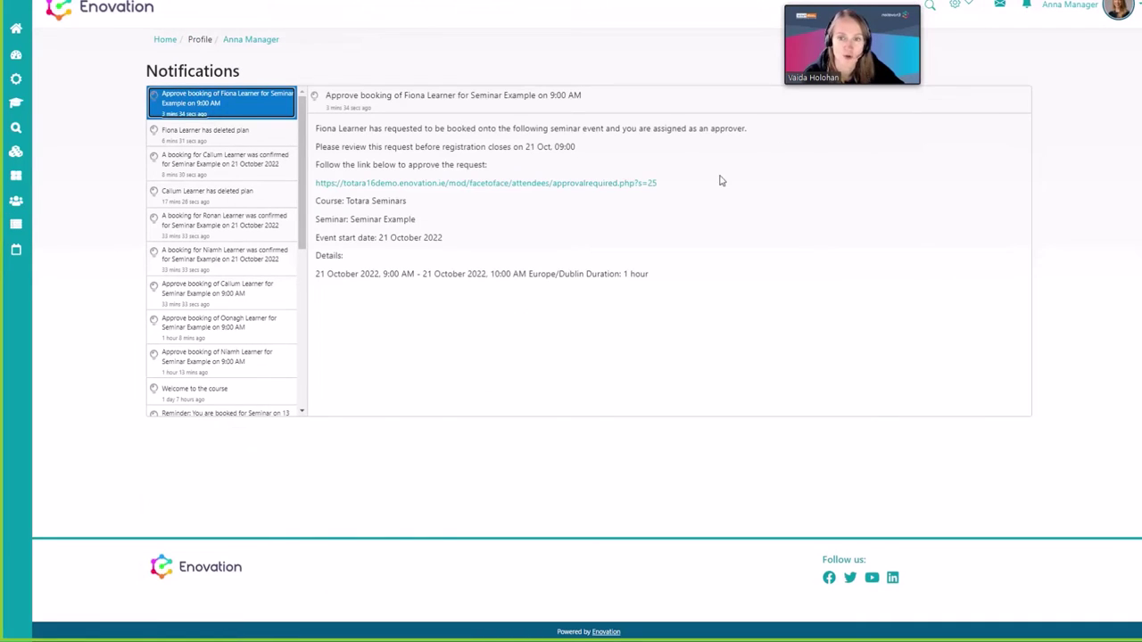
left_click(625, 183)
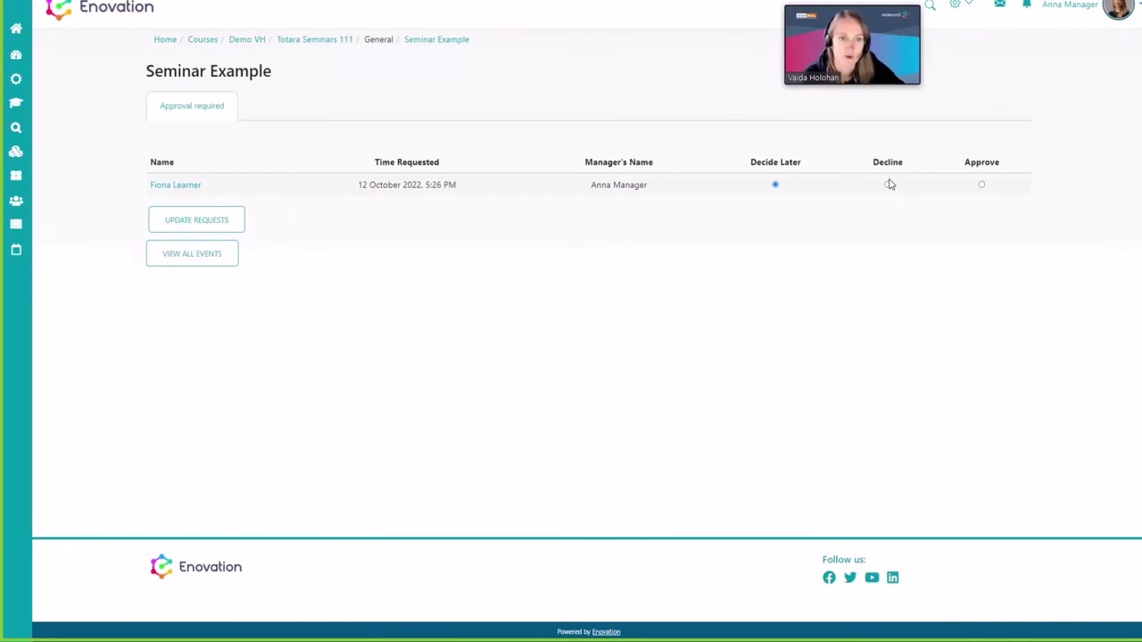
left_click(981, 185)
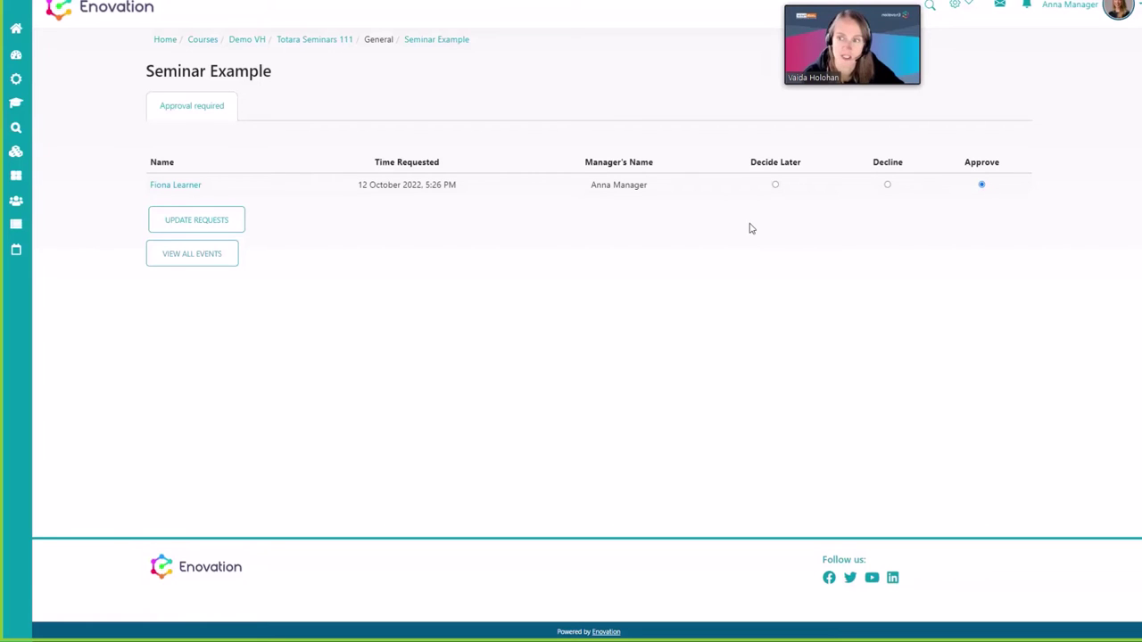
left_click(207, 221)
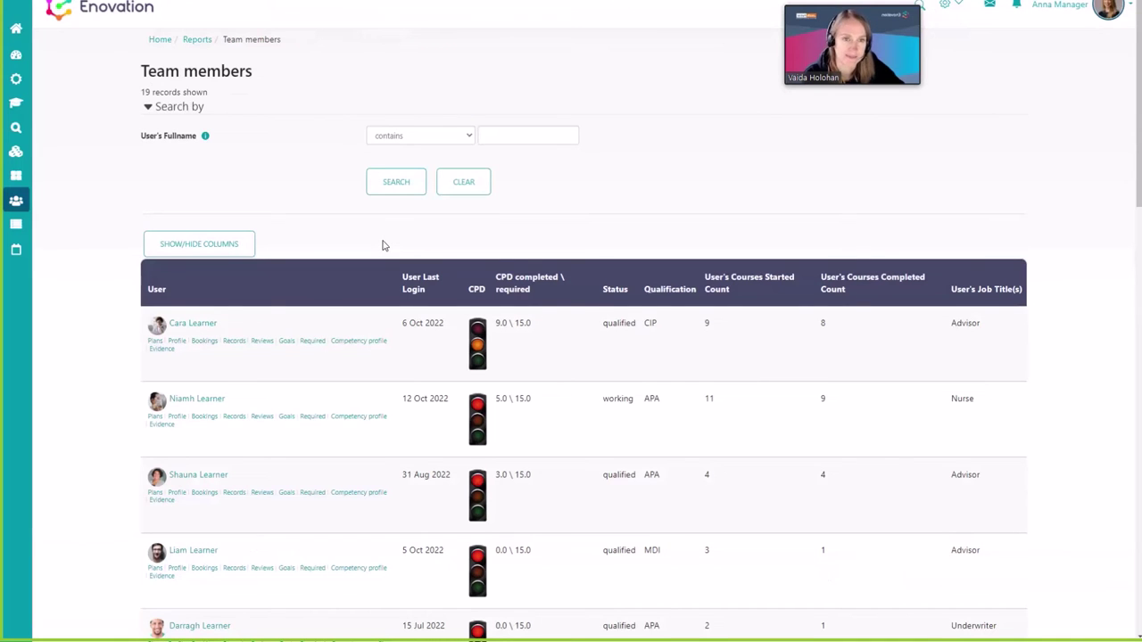
Scroll through the Team members report's 19 members and their CPD progress
scroll(383, 246, "down", 7)
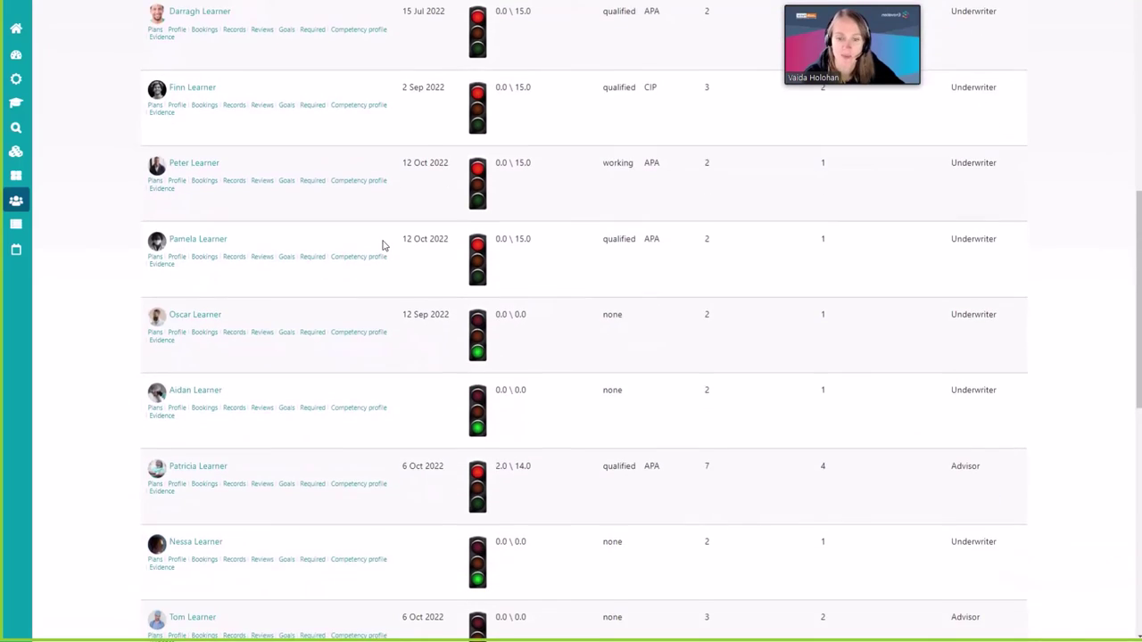
scroll(383, 245, "down", 3)
scroll(382, 245, "up", 7)
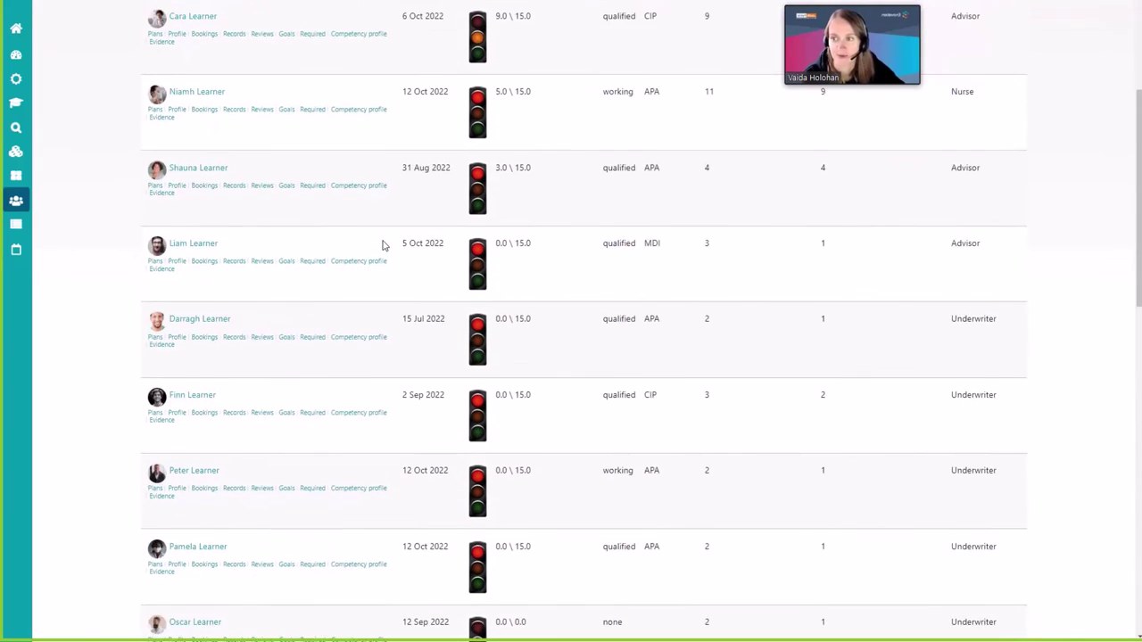
scroll(383, 246, "up", 3)
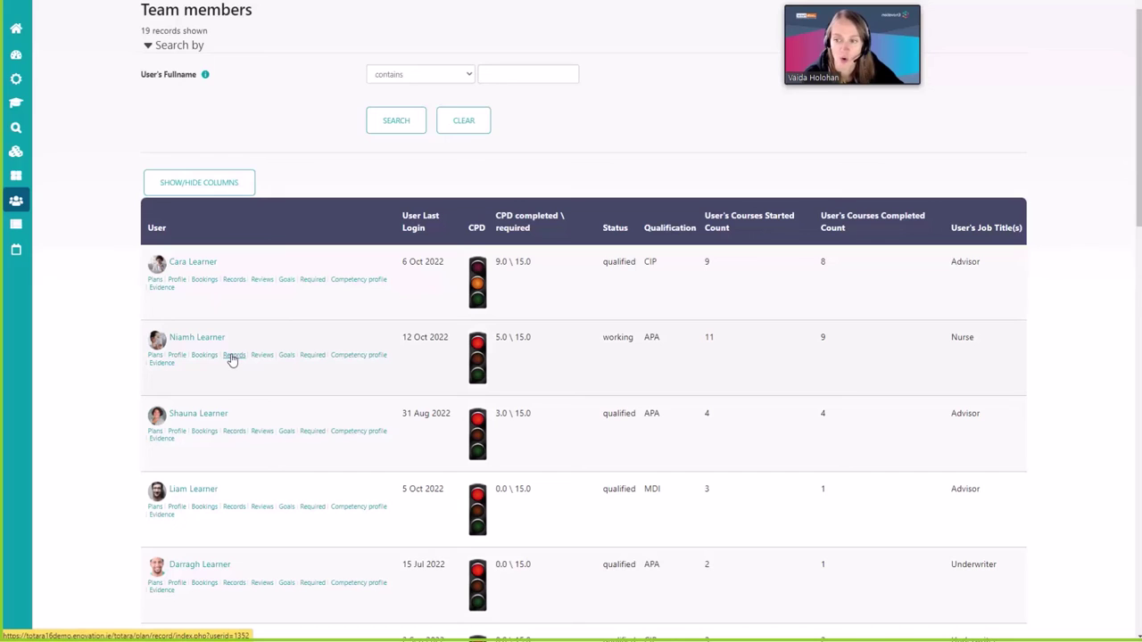
Open the second team member's overdue Manual Handling certification from their record of learning
left_click(232, 357)
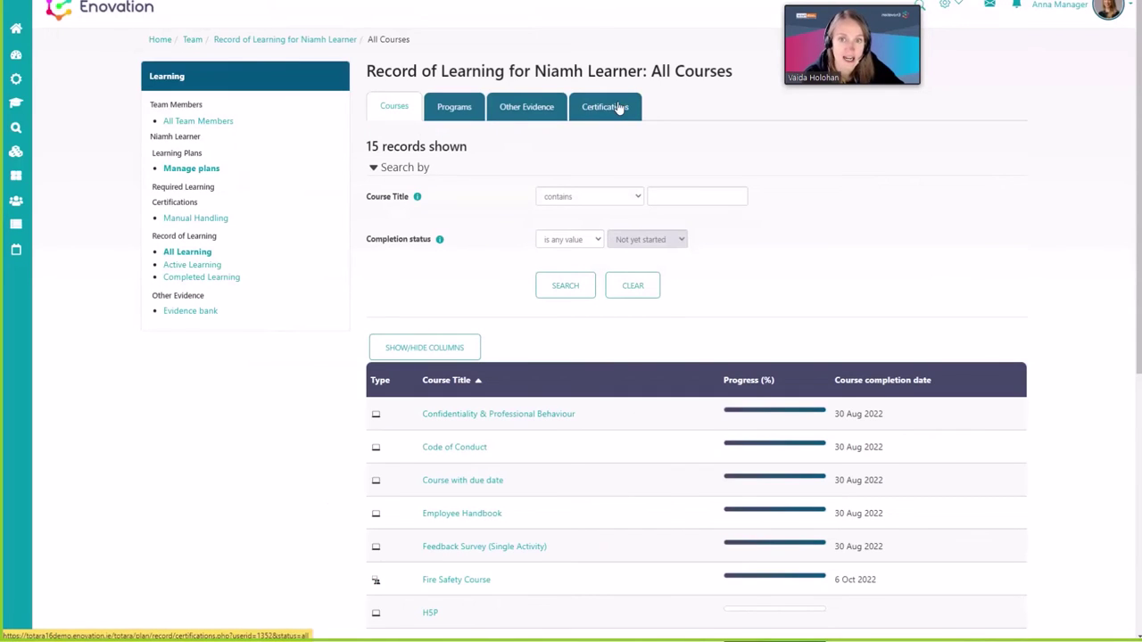
left_click(614, 124)
scroll(525, 245, "down", 2)
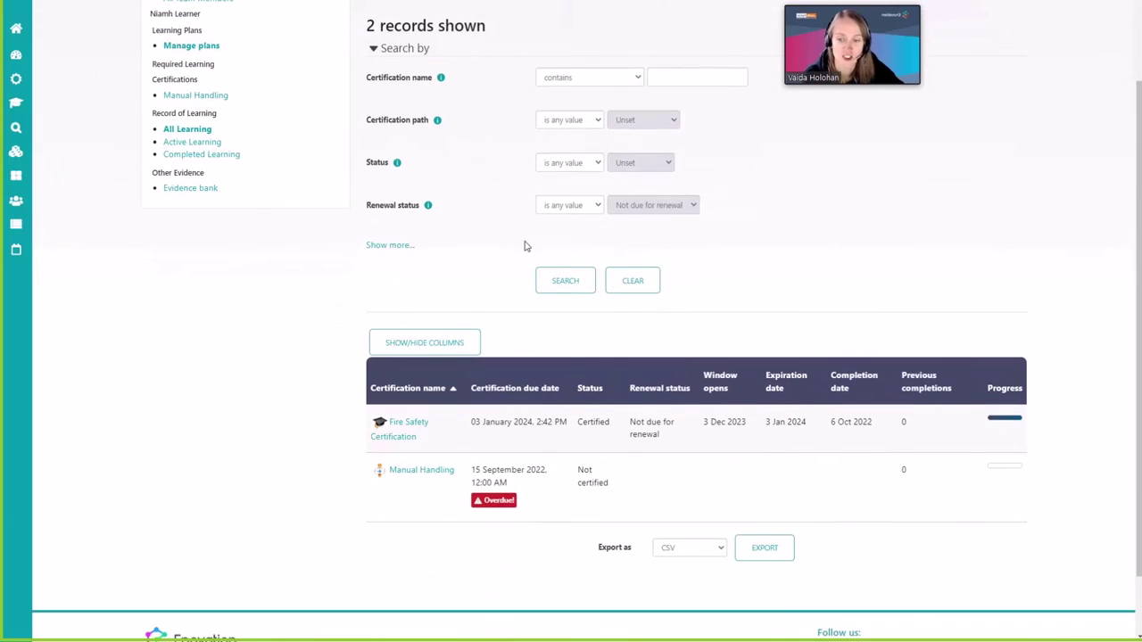
scroll(446, 456, "up", 2)
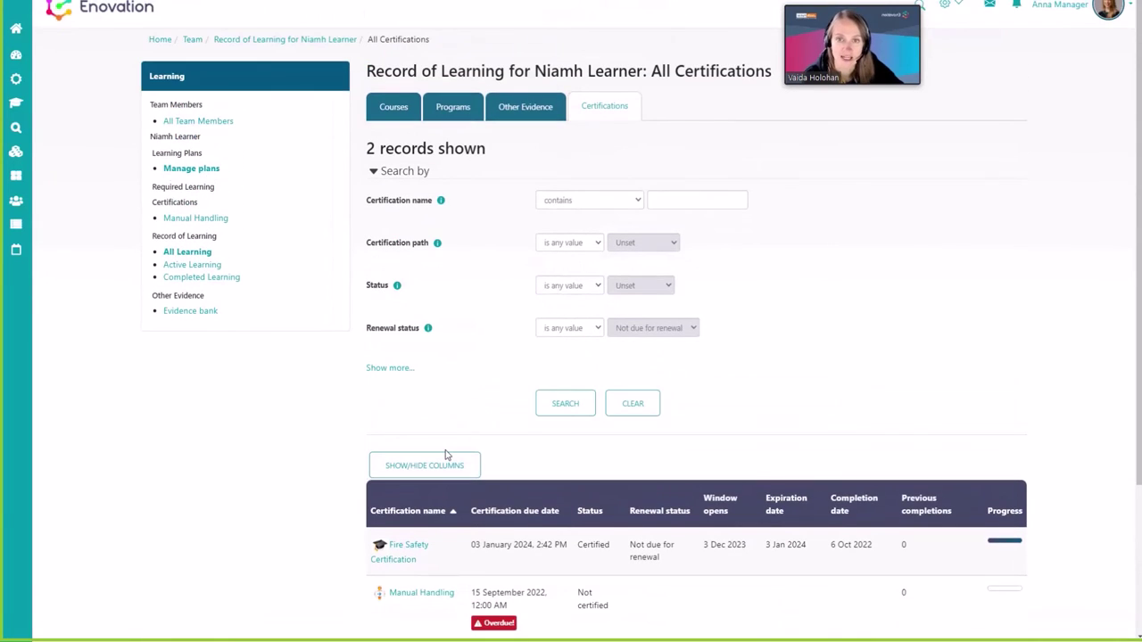
scroll(446, 455, "down", 2)
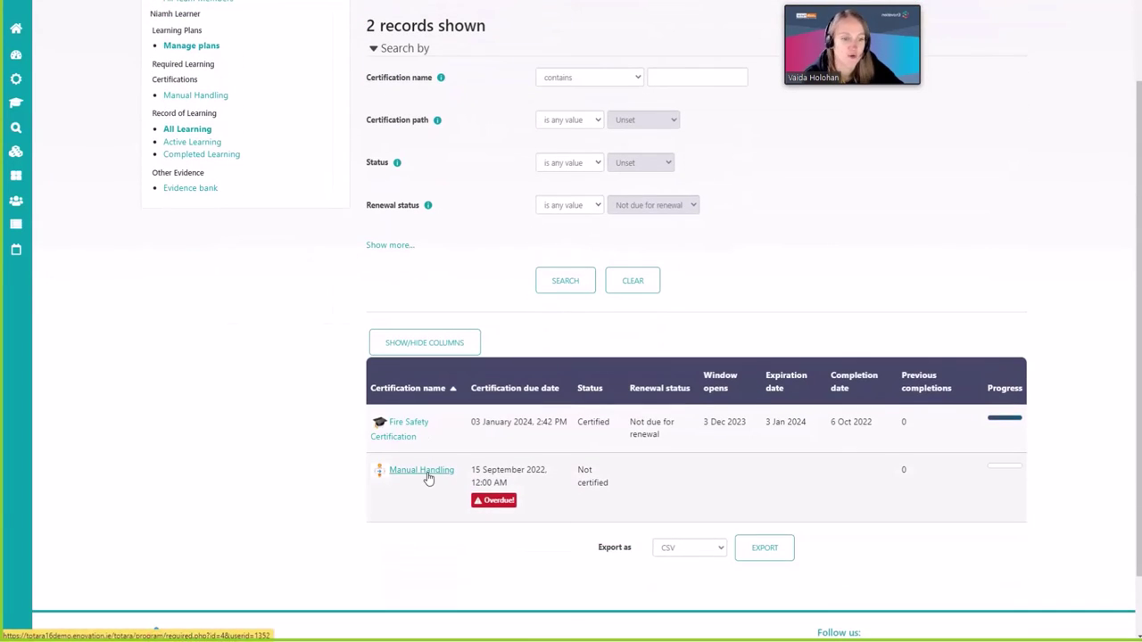
left_click(427, 479)
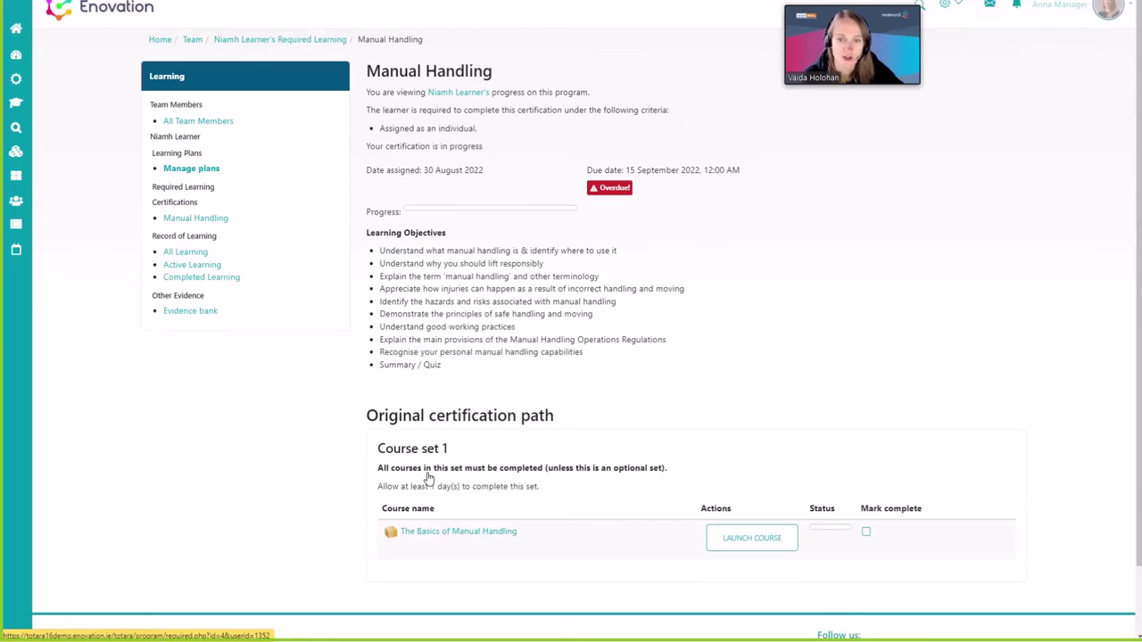
Mark The Basics of Manual Handling complete with grade 100 on day 1
left_click(867, 535)
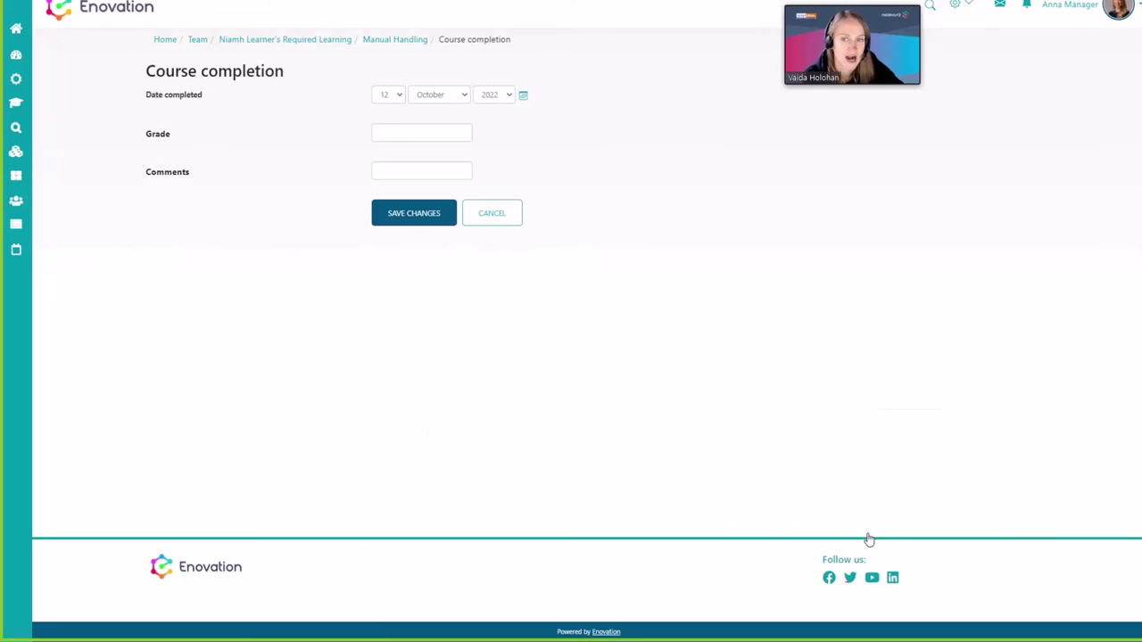
left_click(430, 133)
type("100")
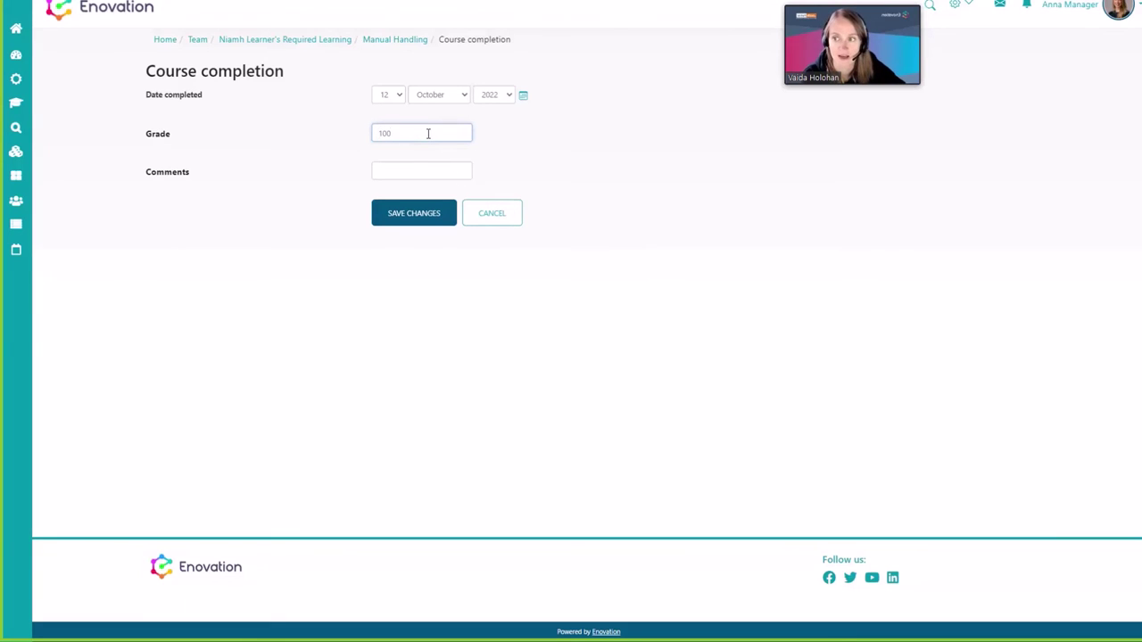
left_click(421, 167)
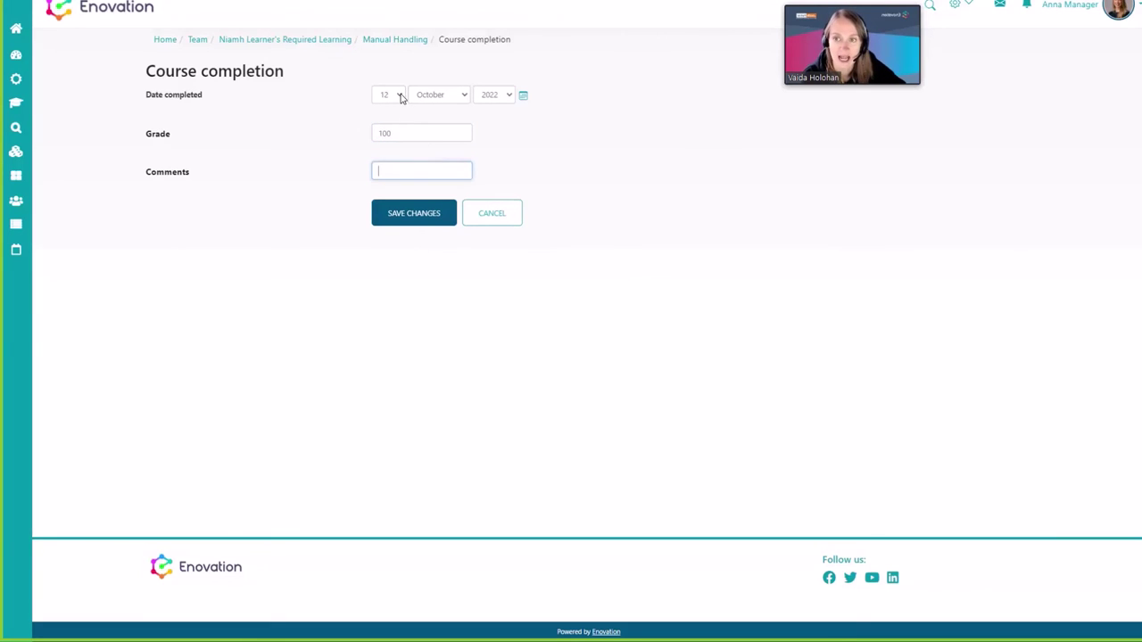
left_click(401, 98)
left_click(390, 113)
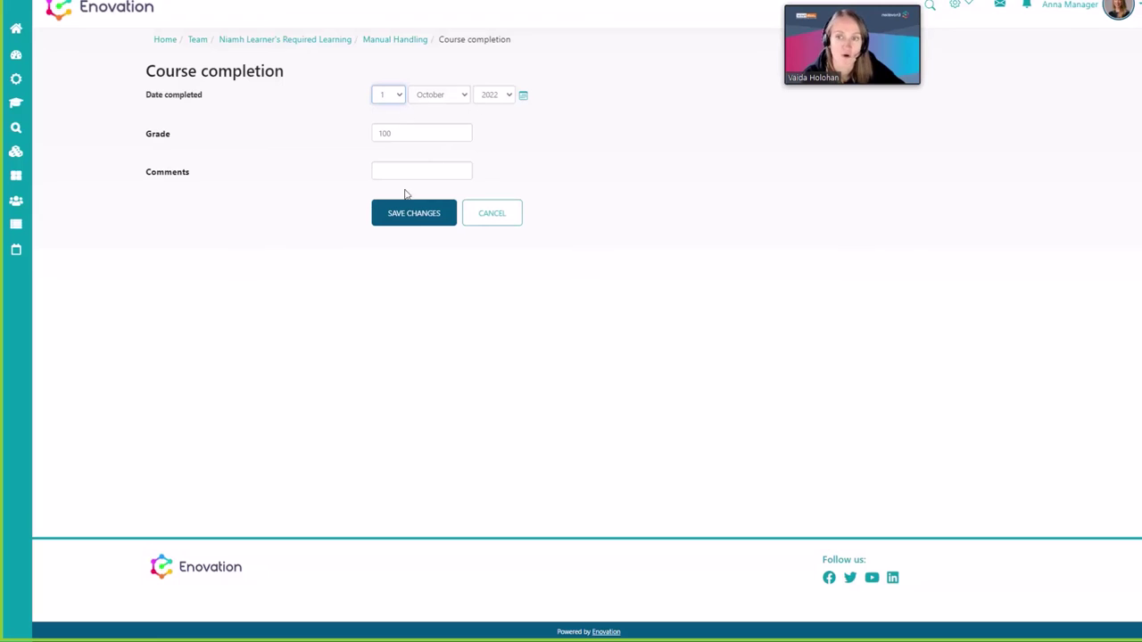
left_click(392, 219)
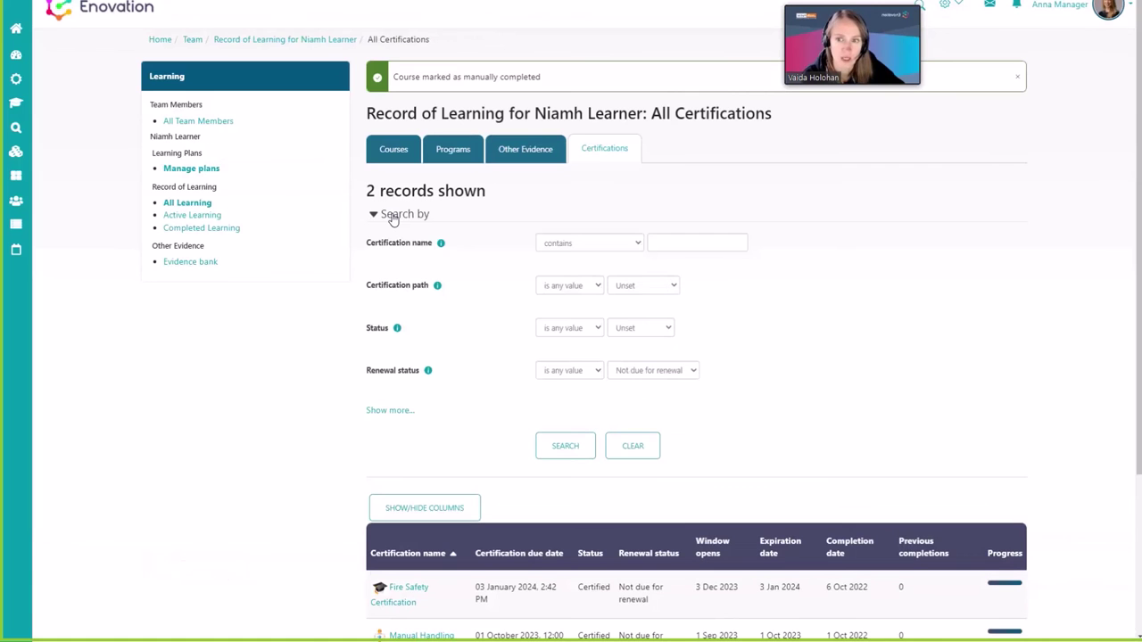
scroll(414, 272, "down", 3)
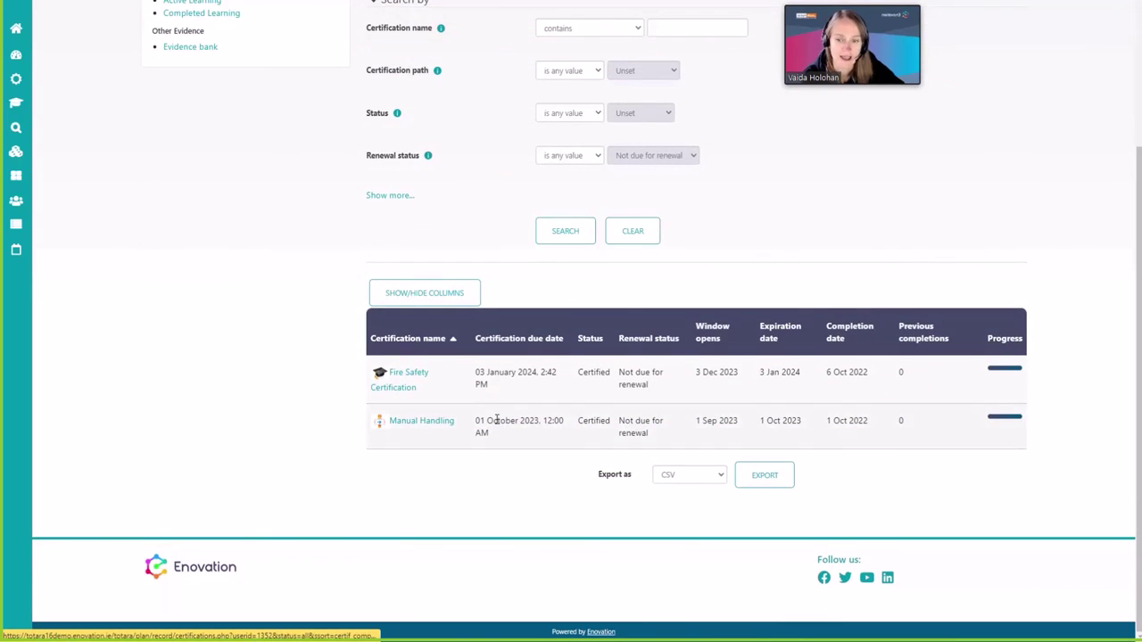
left_click_drag(475, 423, 873, 437)
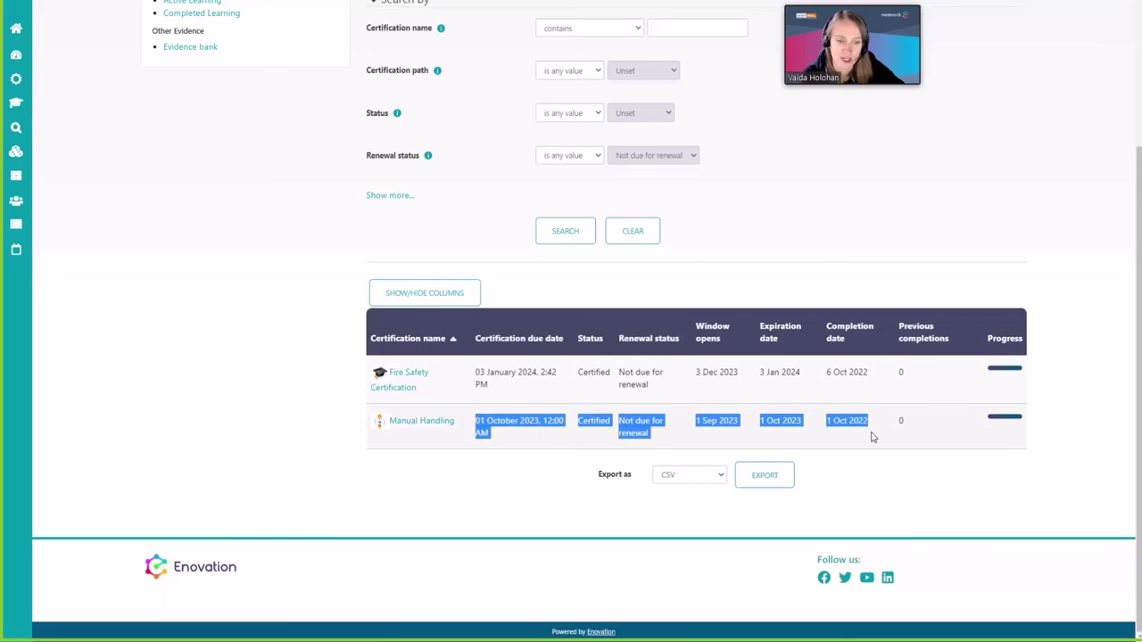